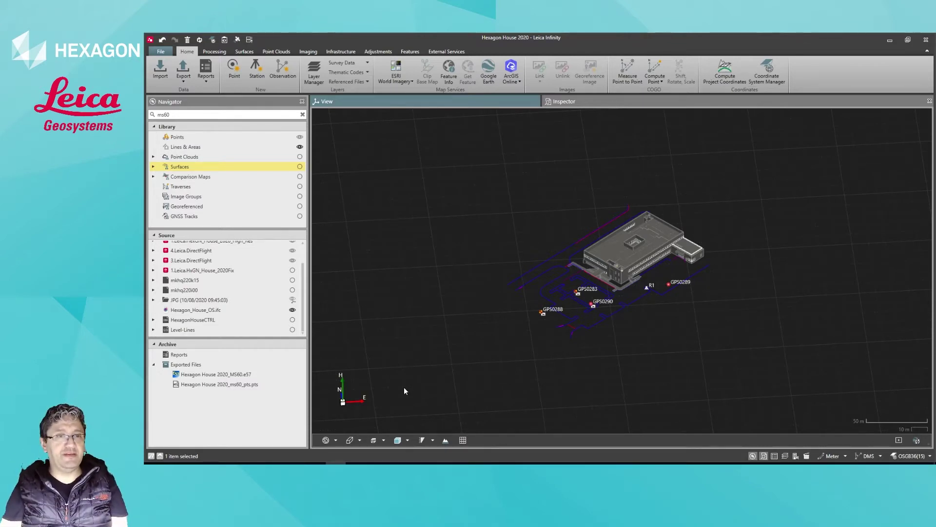
# - Switch from the 3D View to the Inspector table of Hexagon House 2020 points
pyautogui.click(559, 101)
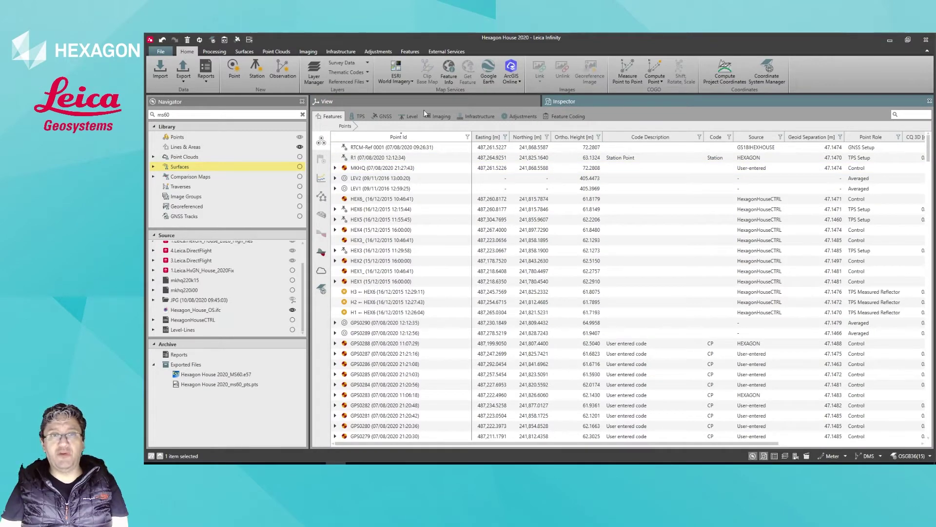
# - In the Level tab, compare the Line 001 and 003 profiles, then display Line 002's
pyautogui.click(412, 118)
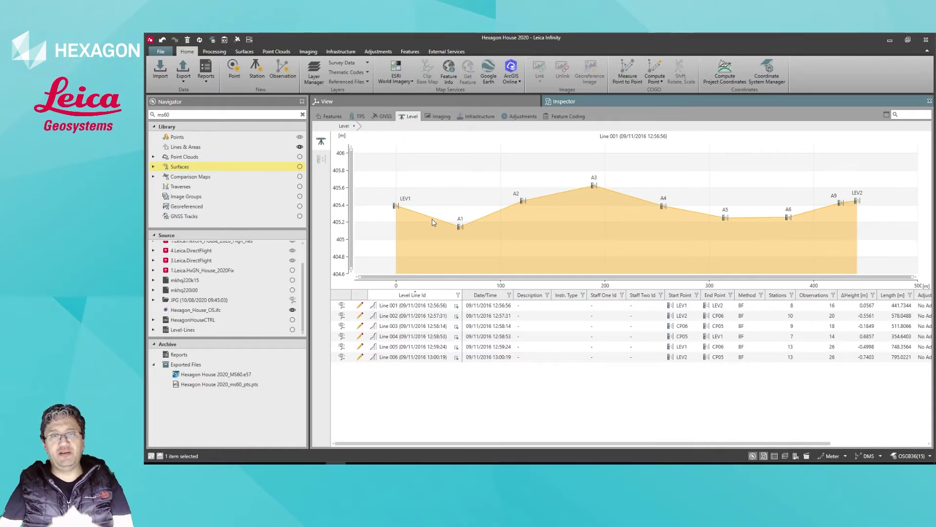
pyautogui.moveTo(461, 228)
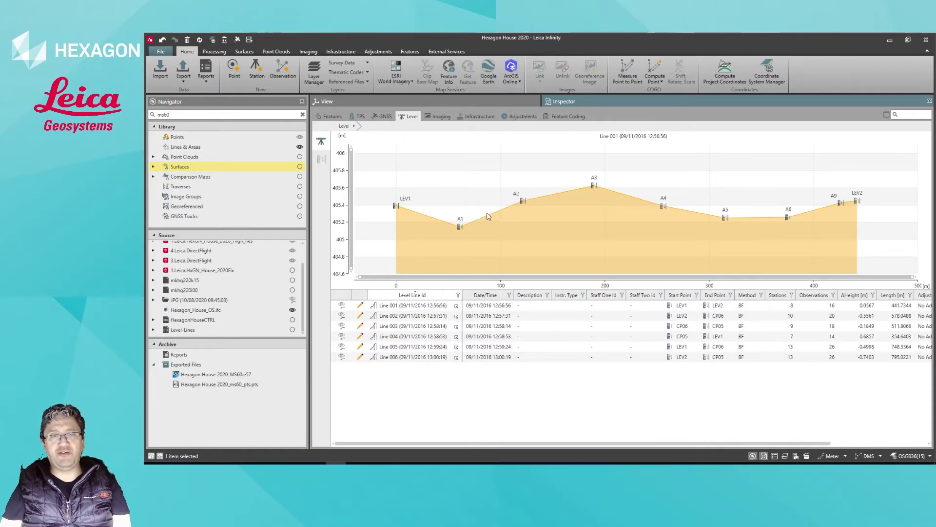
pyautogui.moveTo(521, 204)
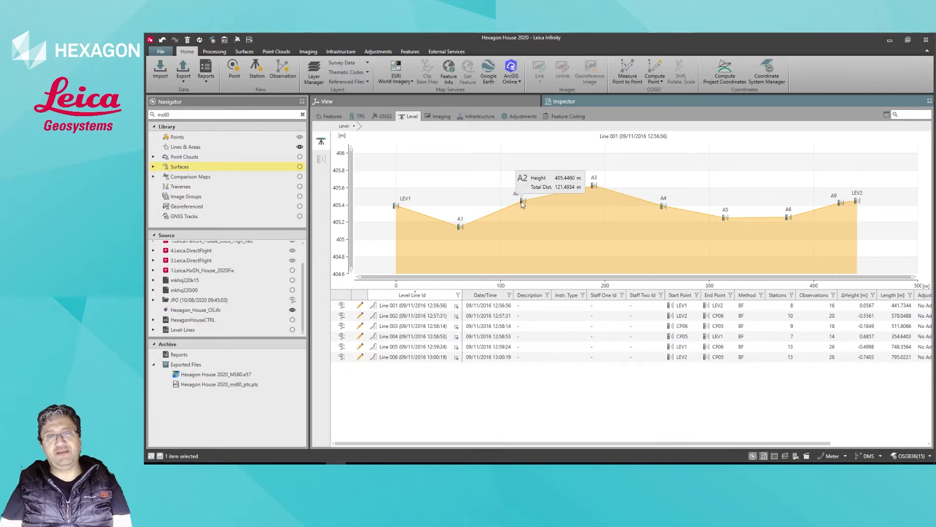
pyautogui.moveTo(594, 188)
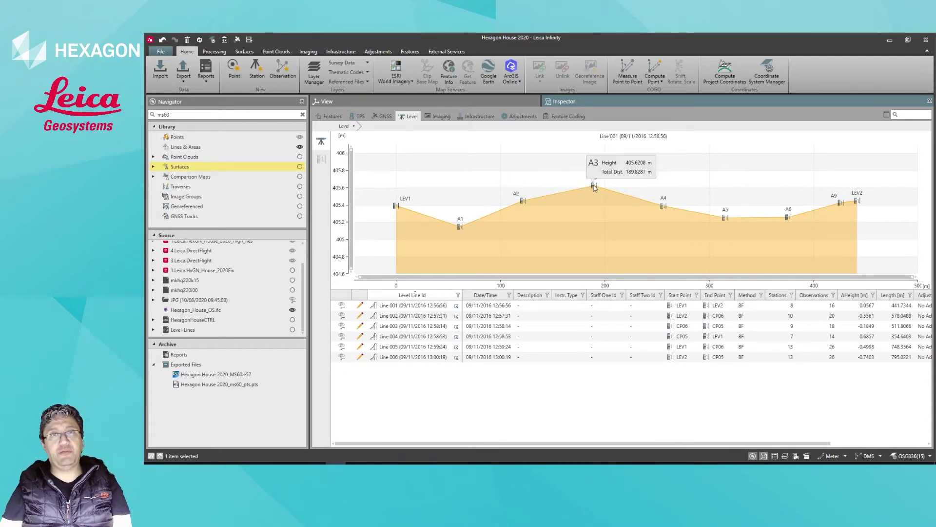
pyautogui.click(422, 308)
pyautogui.click(419, 318)
pyautogui.press('Down')
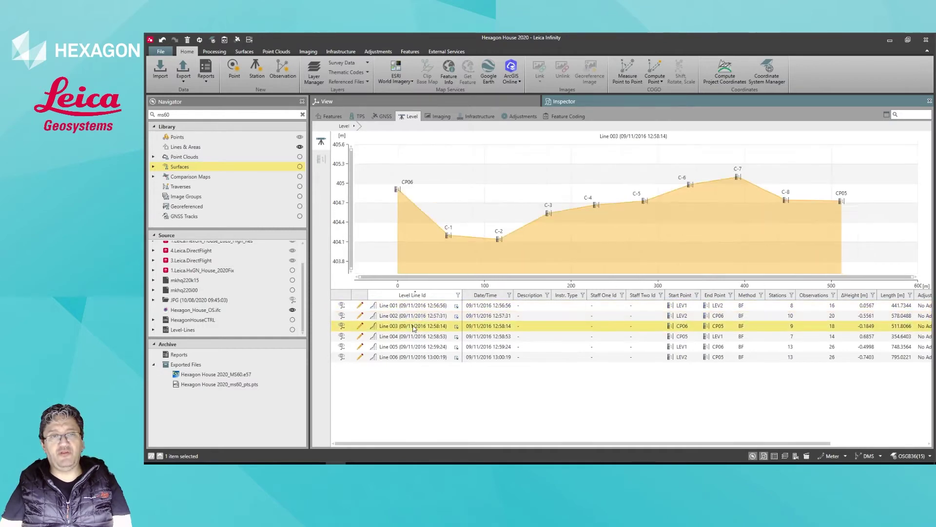
pyautogui.click(415, 317)
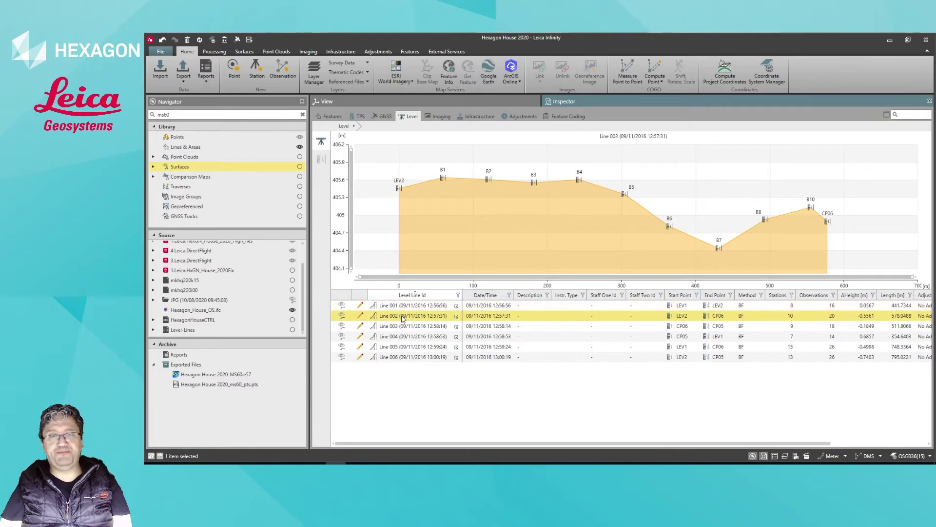
# - Start Adjust Level Line on Line 002, leaving Apply Staff Corrections unticked
pyautogui.rightClick(403, 318)
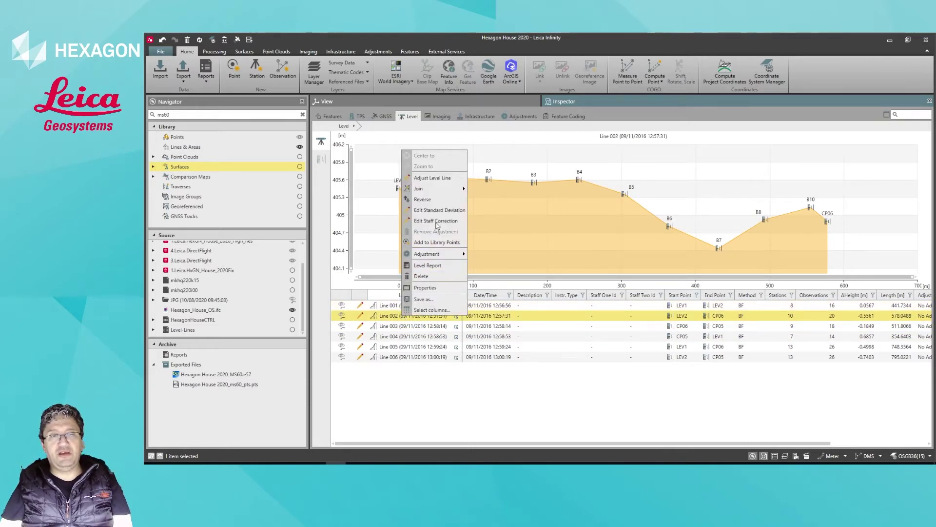
pyautogui.click(435, 183)
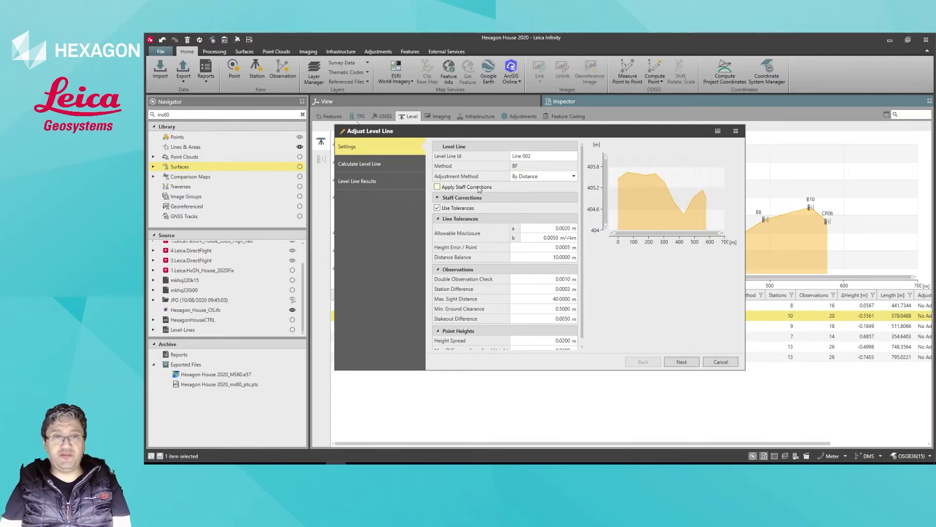
pyautogui.click(464, 187)
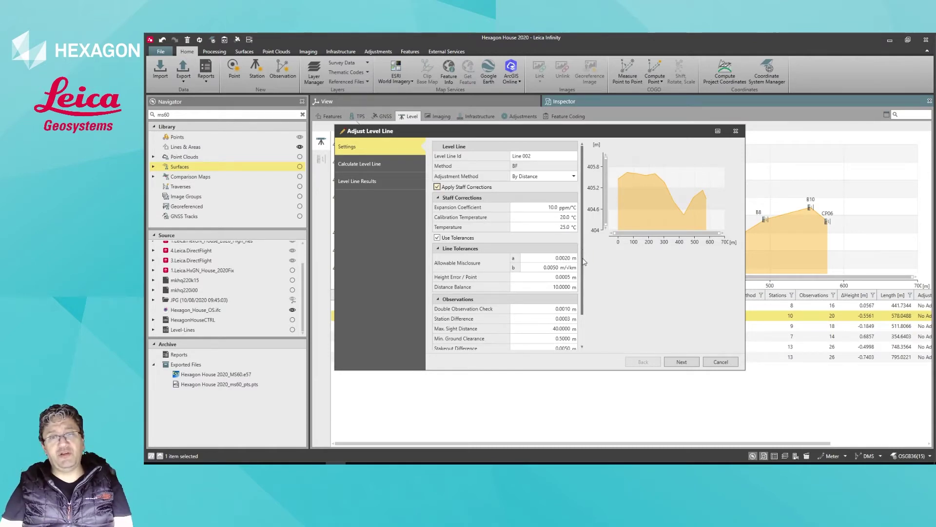
pyautogui.click(445, 186)
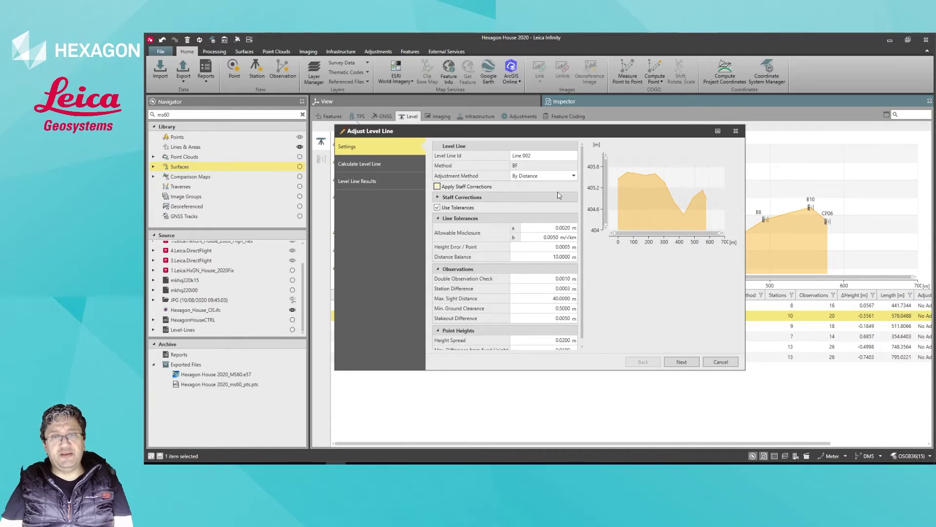
# - Calculate Line 002 from start point LEV2, keeping it unchanged, and advance to the results
pyautogui.click(688, 361)
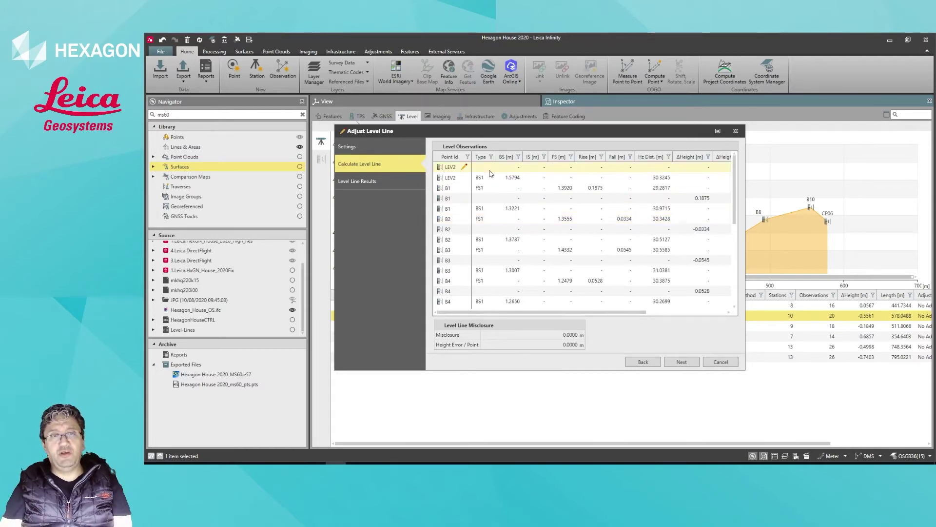
pyautogui.click(464, 168)
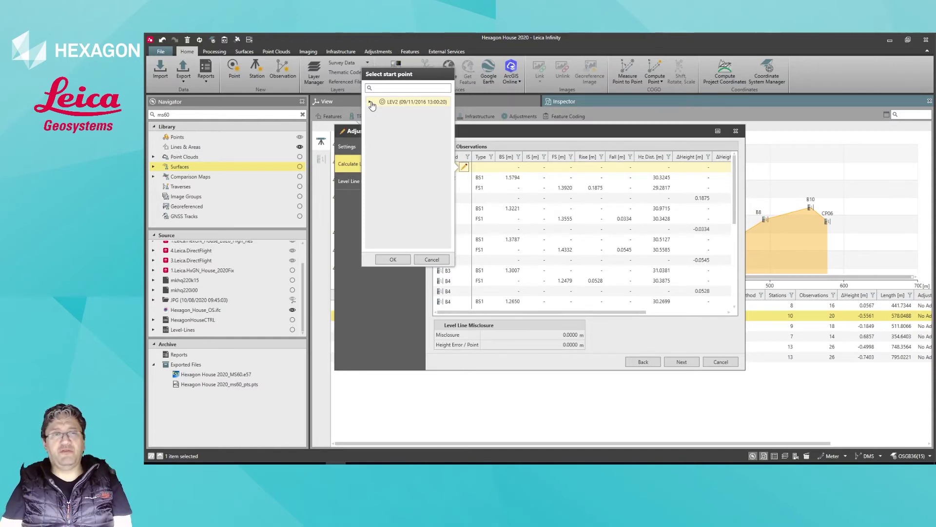
pyautogui.click(432, 259)
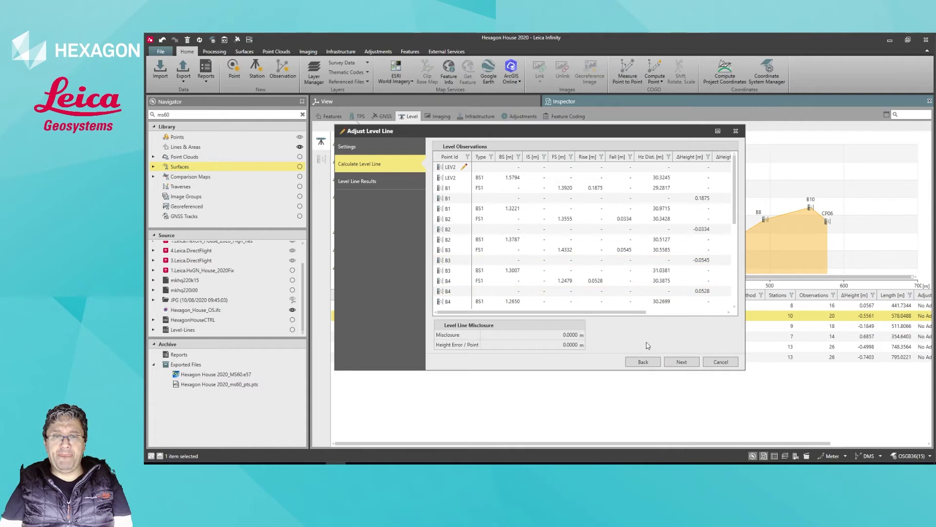
pyautogui.click(678, 361)
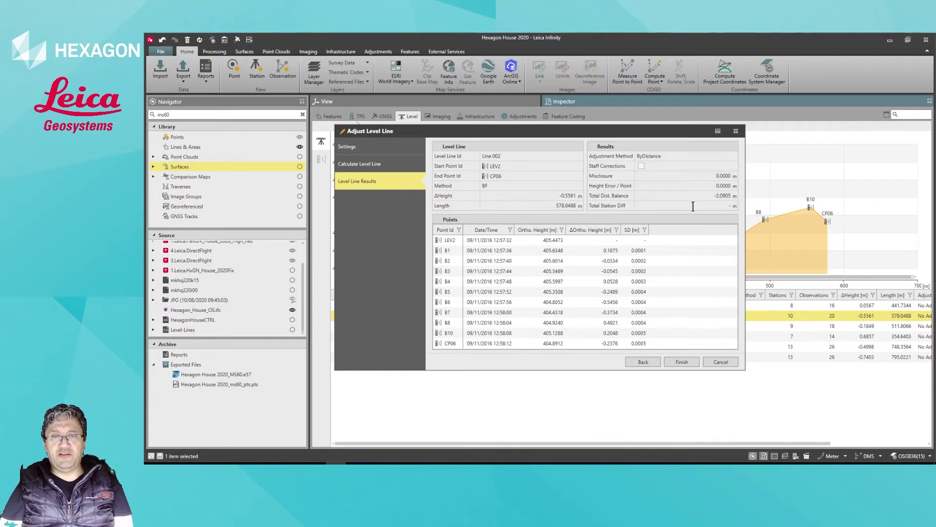
# - Check the 0.0000 misclosure, finish the Line 002 adjustment, and reselect Line 002
pyautogui.moveTo(714, 176); pyautogui.dragTo(737, 182)
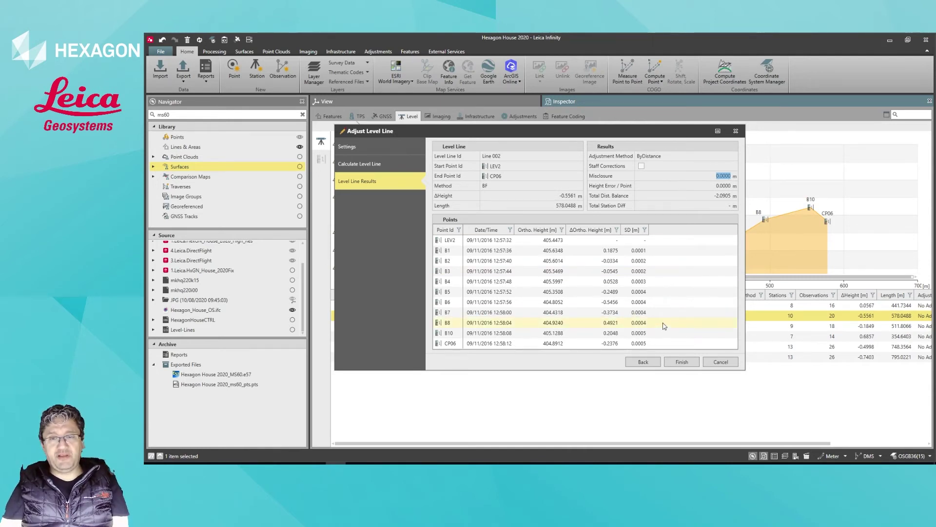
pyautogui.click(676, 361)
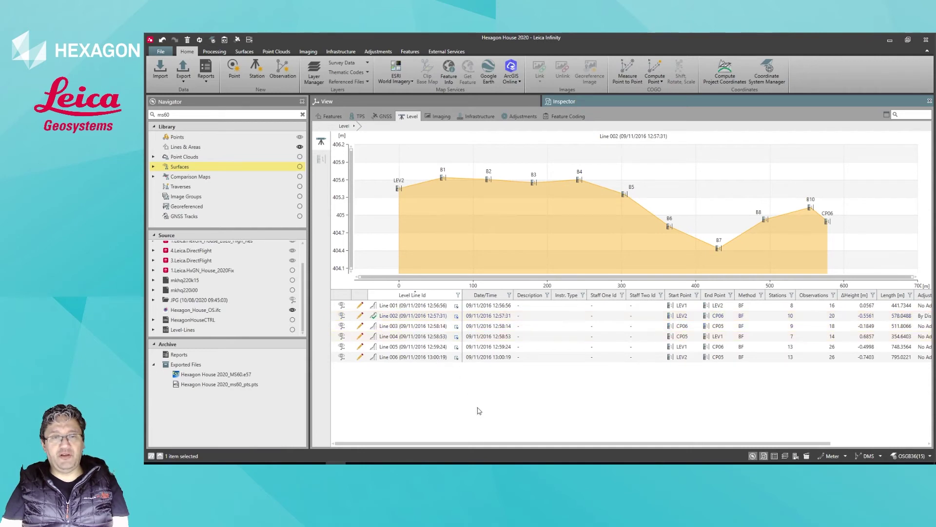
pyautogui.click(378, 319)
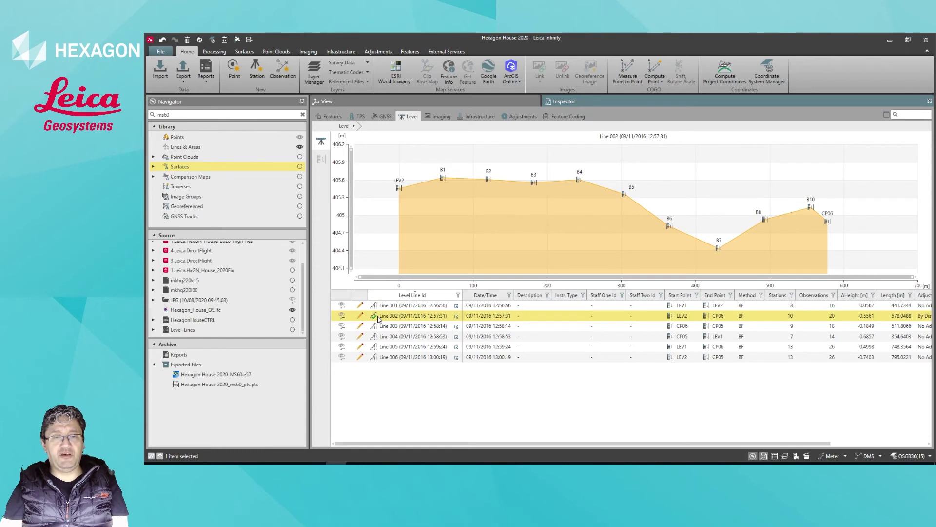
# - Generate the Level Report for Line 002 and scroll through it
pyautogui.rightClick(379, 319)
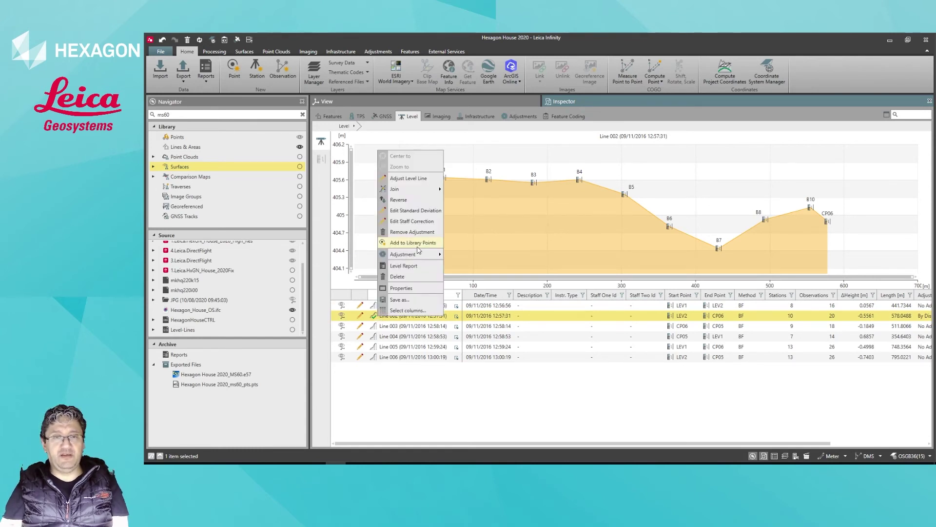
pyautogui.click(416, 266)
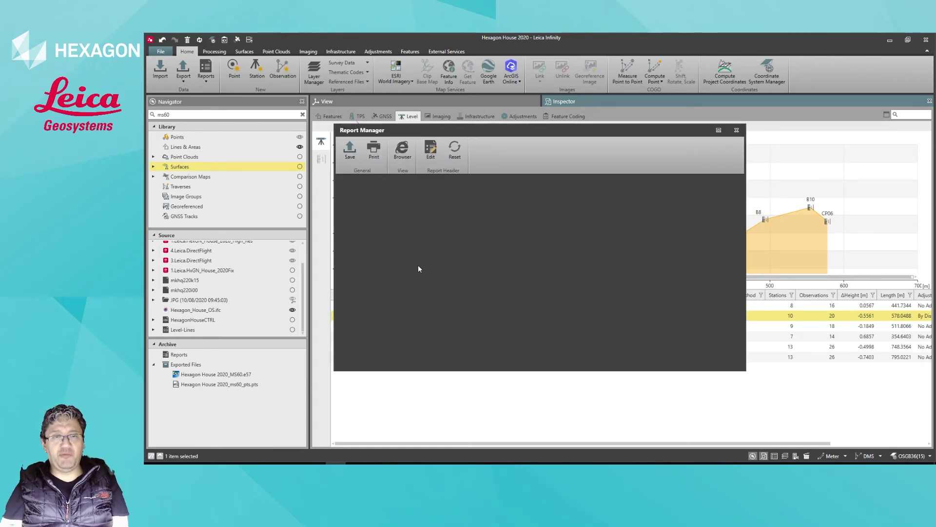
pyautogui.scroll(-15, 418, 259)
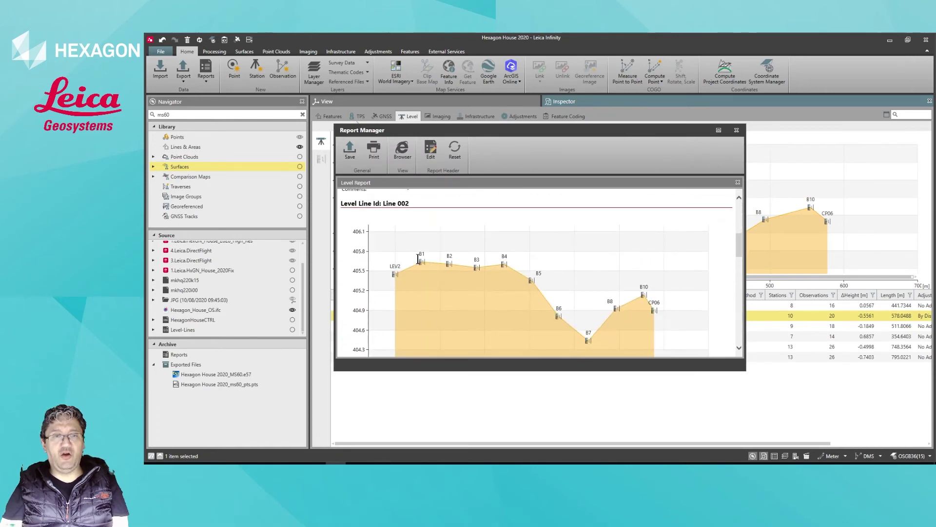
pyautogui.scroll(-5, 418, 259)
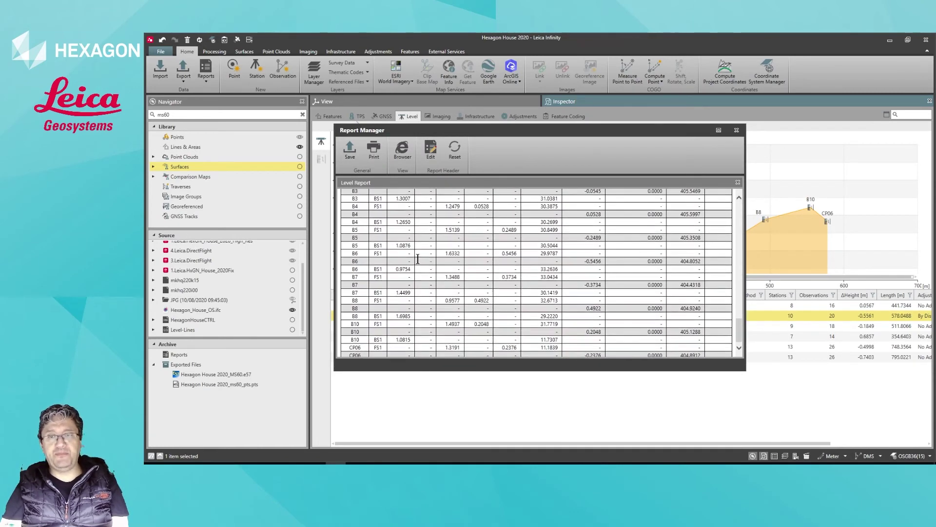
pyautogui.scroll(10, 390, 222)
# - Save the report as a PDF with '_level 2' appended, without overwriting the old file
pyautogui.click(349, 149)
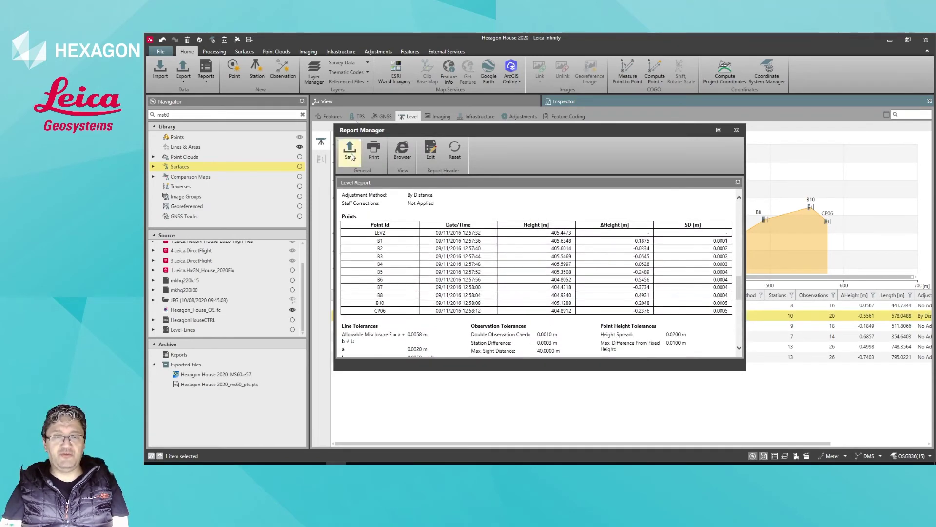
pyautogui.click(635, 335)
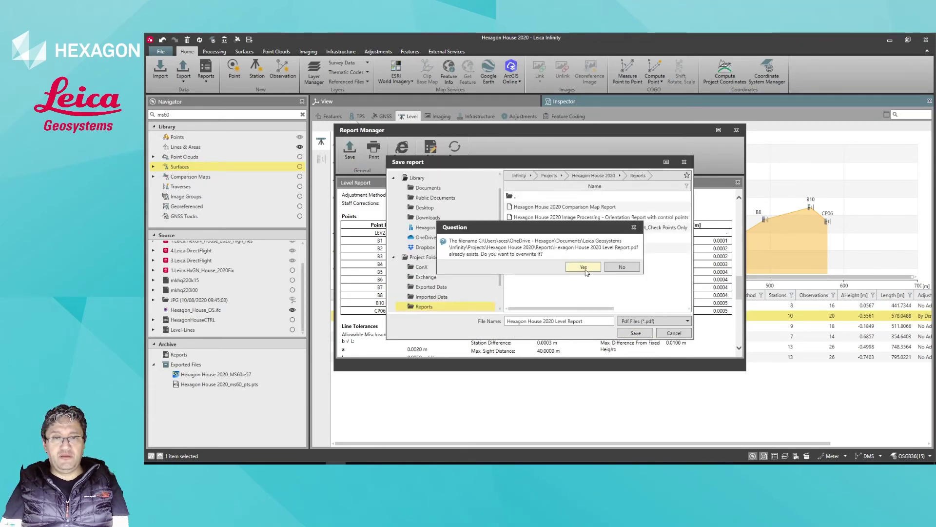
pyautogui.press('Escape')
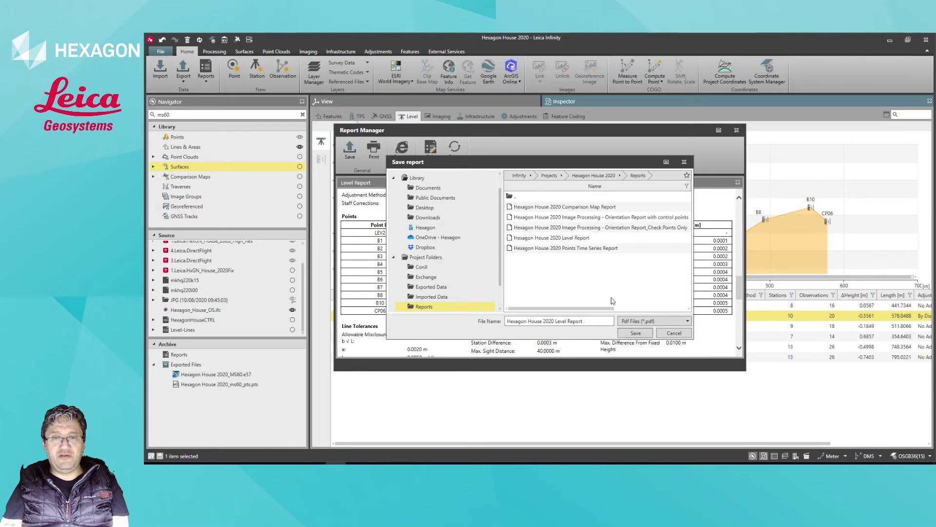
pyautogui.write('_le')
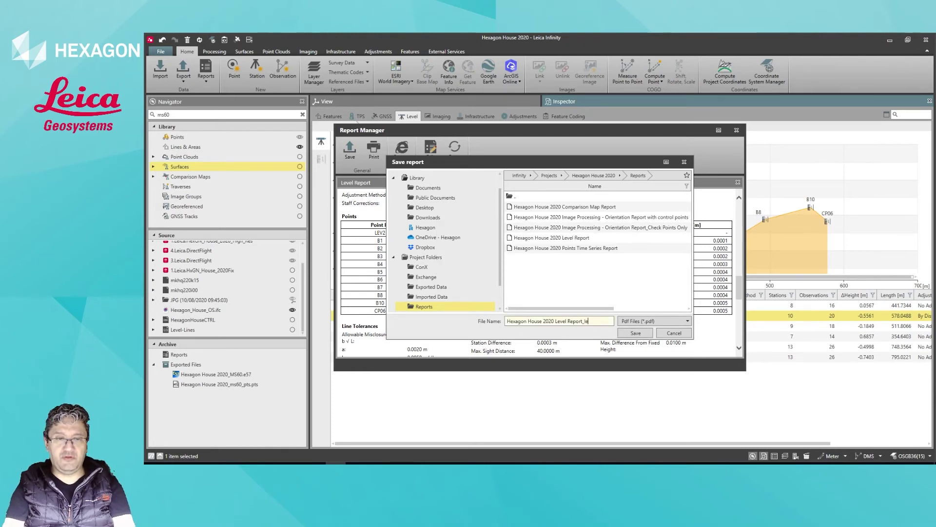
pyautogui.write('vel 2')
pyautogui.press('Return')
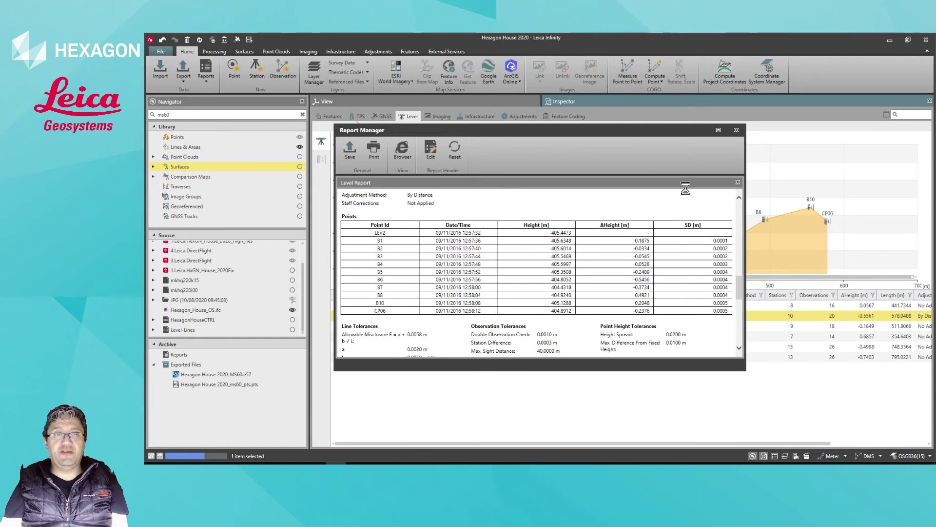
pyautogui.click(736, 130)
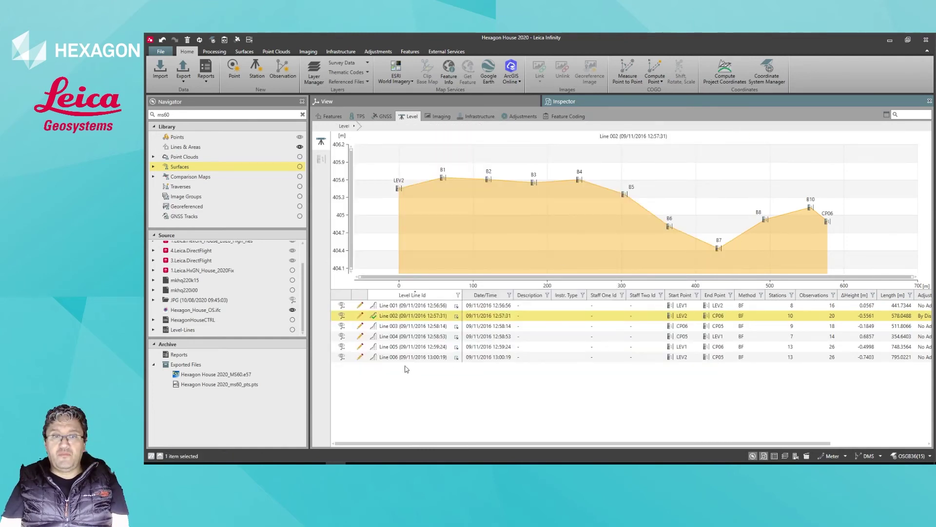
# - Select Lines 003 to 005 and generate one combined Level Report
pyautogui.click(397, 326)
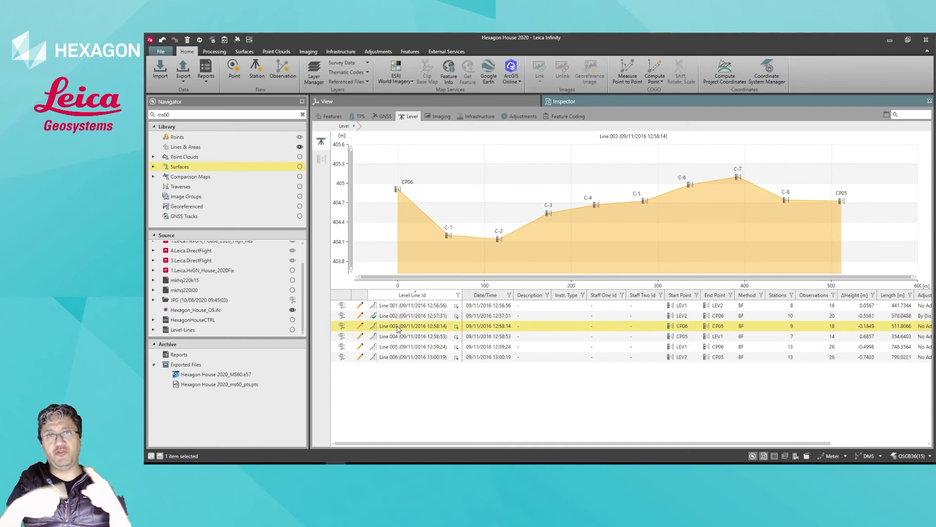
pyautogui.hotkey('shift', 'Down')
pyautogui.hotkey('shift', 'Down')
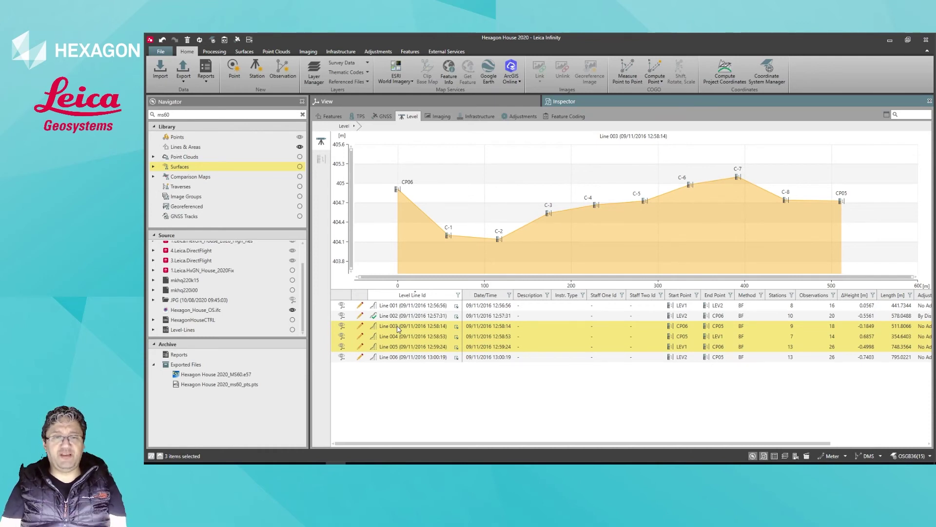
pyautogui.rightClick(398, 329)
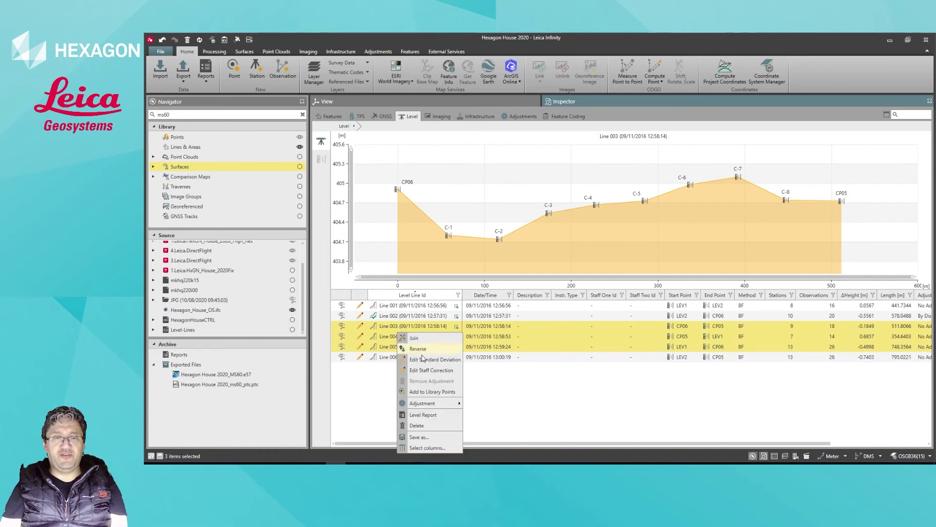
pyautogui.click(424, 415)
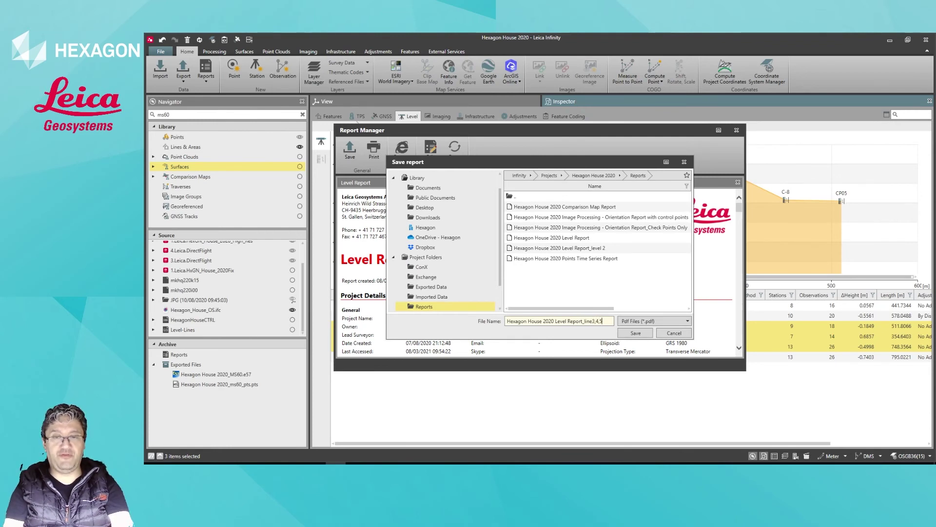
# - Save the combined report as a '_line3,4,5' PDF, review it, and close Report Manager
pyautogui.press('Return')
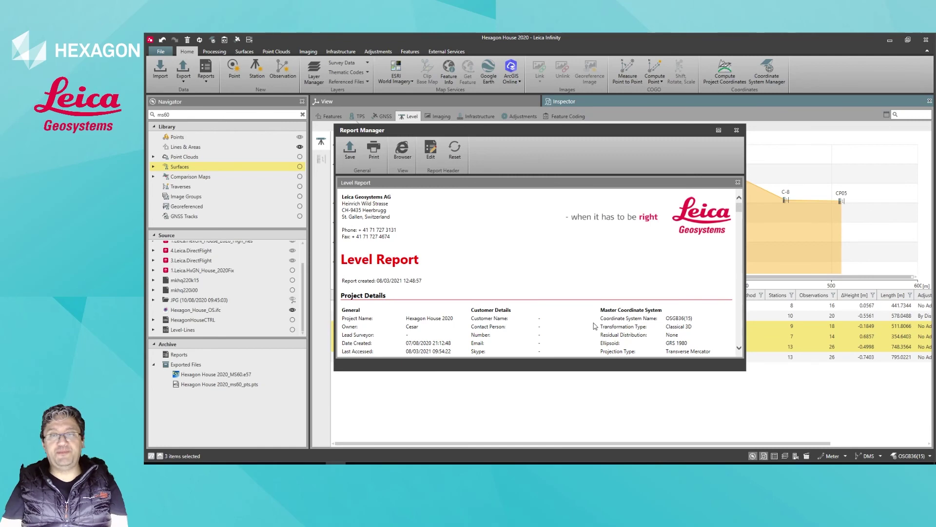
pyautogui.scroll(-3, 593, 323)
pyautogui.scroll(-15, 593, 322)
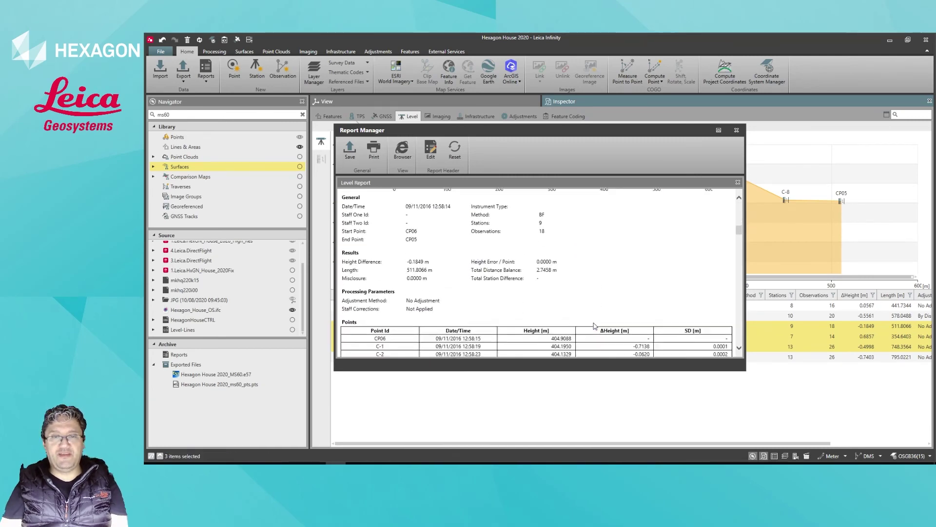
pyautogui.scroll(-15, 594, 326)
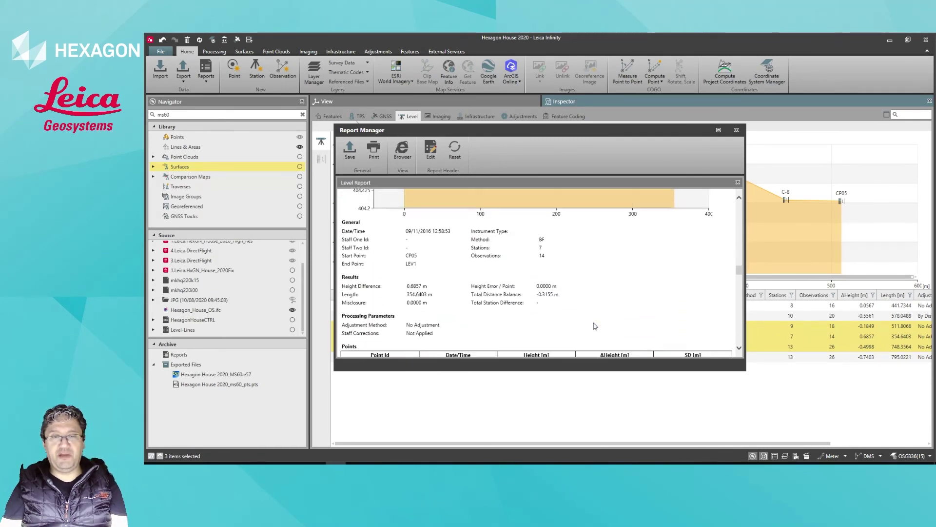
pyautogui.scroll(-15, 594, 326)
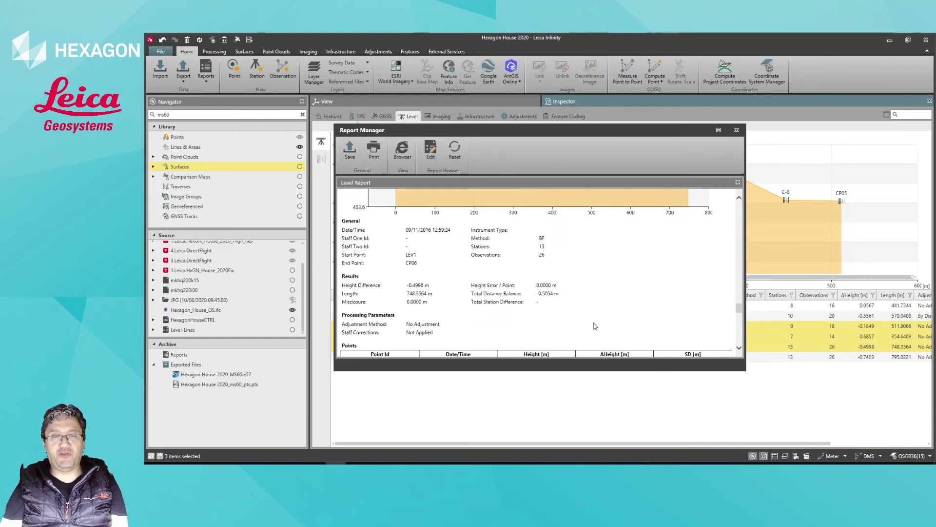
pyautogui.click(737, 130)
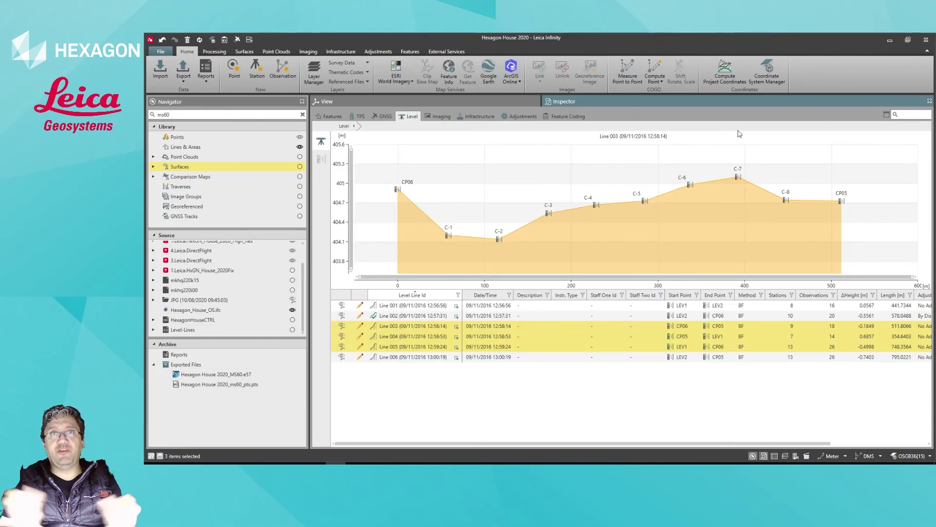